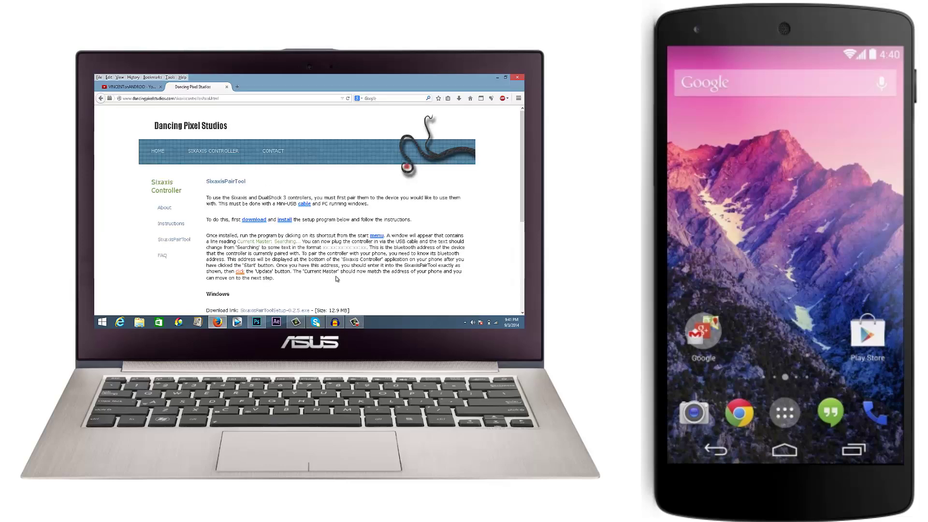
Step: Start an audio recording and hide the recorder window
left_click(335, 322)
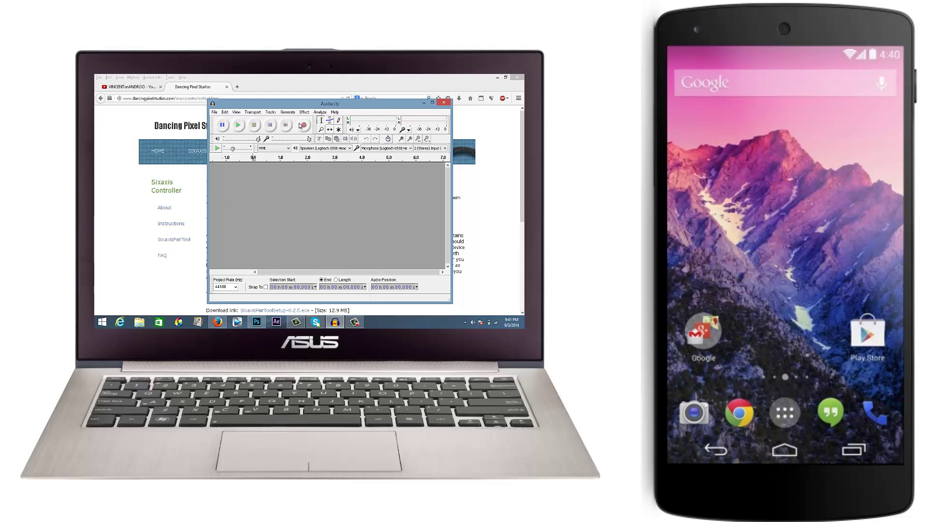
left_click(302, 125)
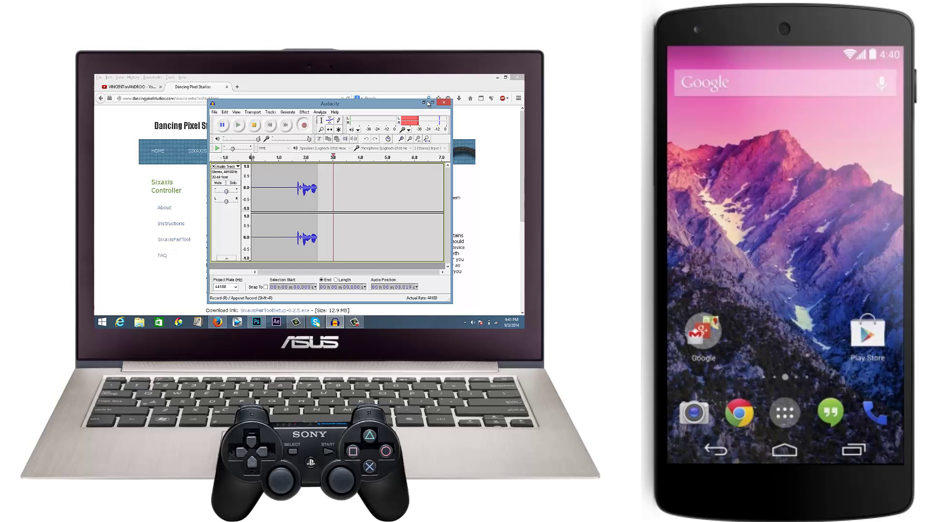
left_click(425, 103)
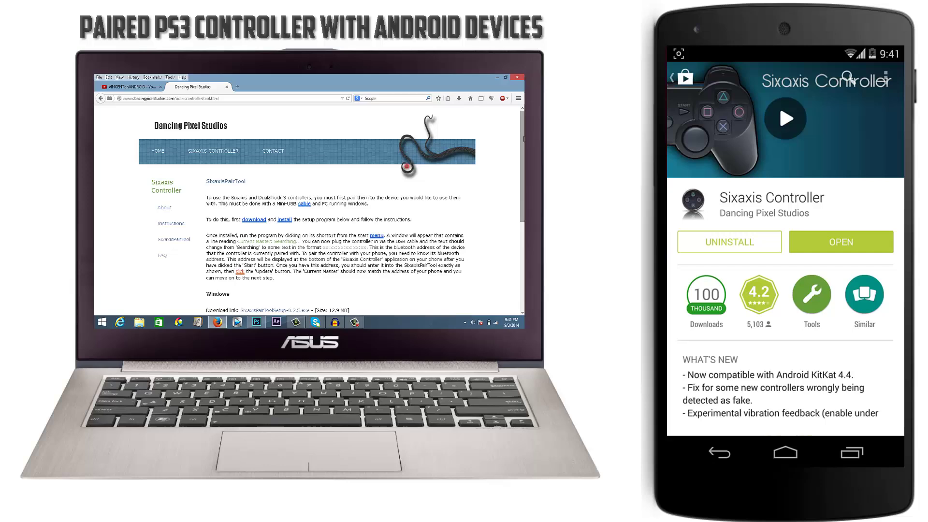
scroll(308, 210, "down", 3)
scroll(519, 205, "down", 3)
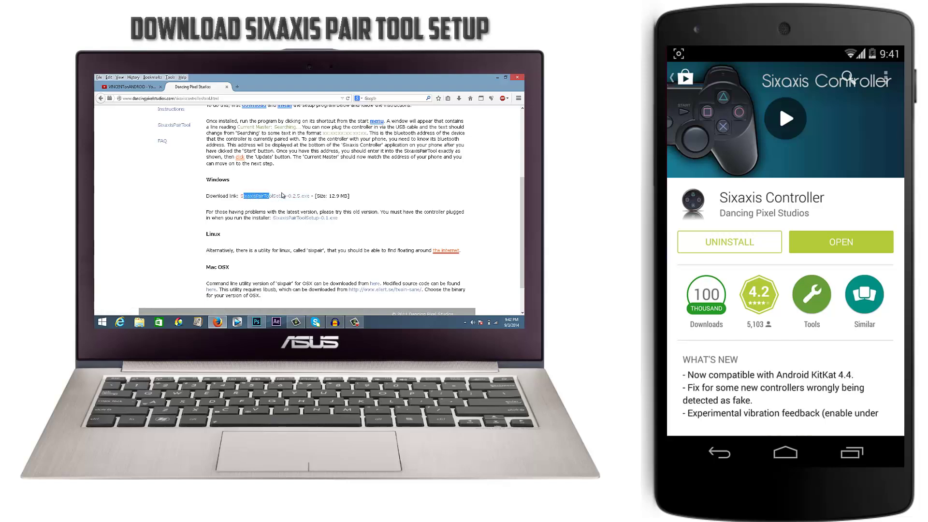
Step: Highlight the setup download link text on the browser page, then clear the selection
left_click_drag(242, 197, 322, 203)
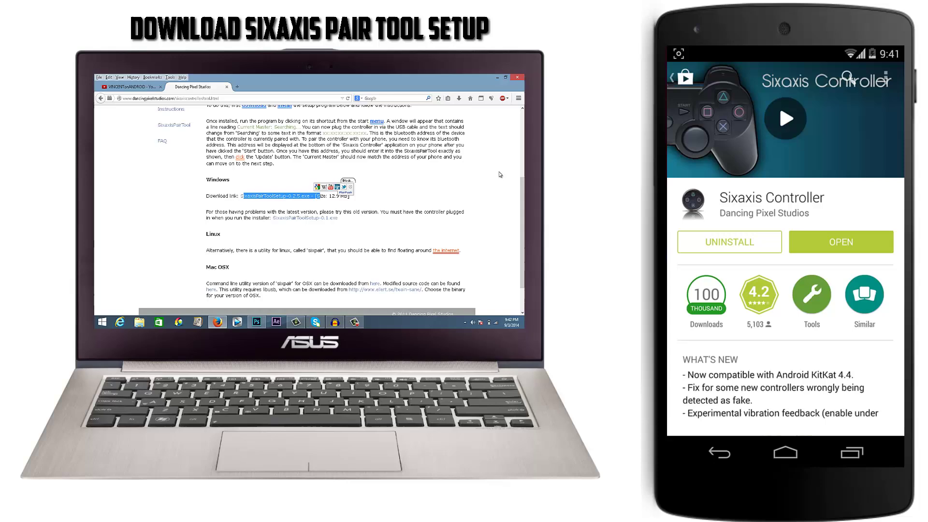
left_click(323, 204)
scroll(332, 210, "up", 5)
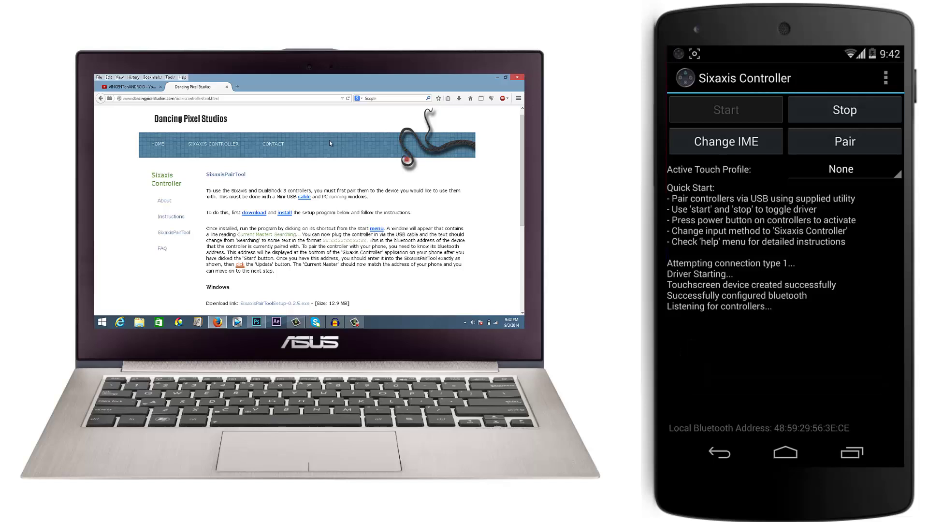
Step: Search the Start screen for 'six', launch SixaxisPairTool, then return to the Start screen
left_click(102, 322)
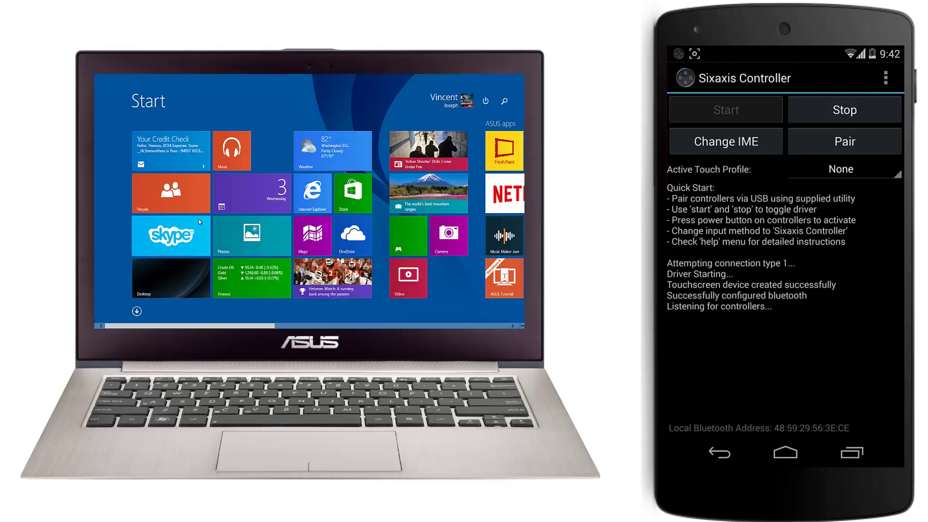
left_click(505, 103)
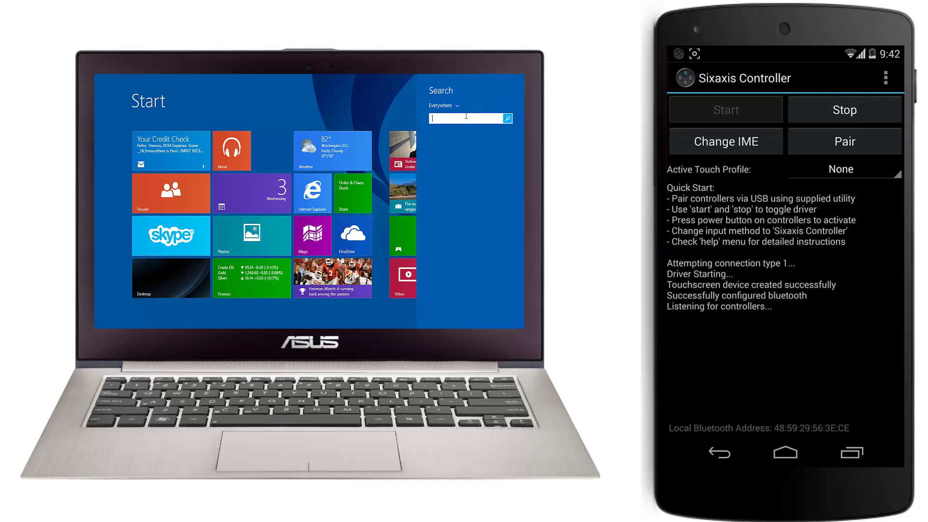
type("aixs")
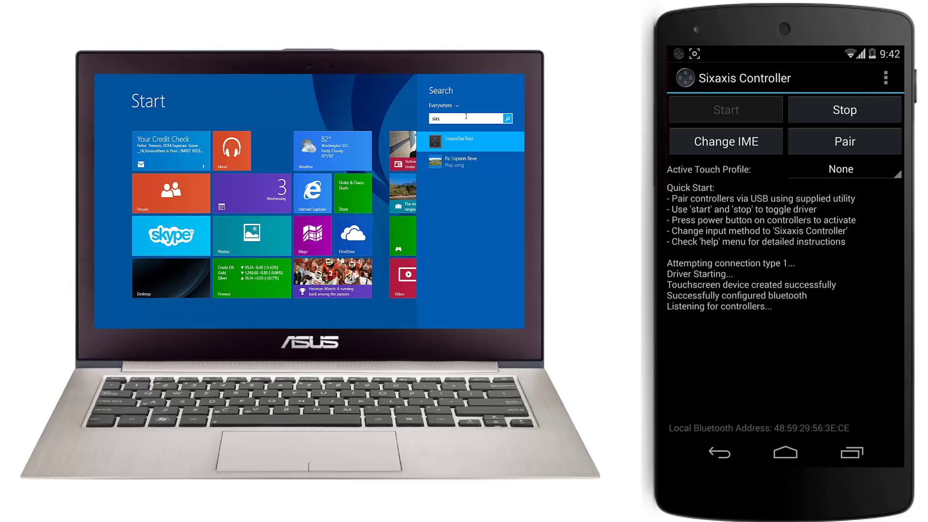
key("BackSpace")
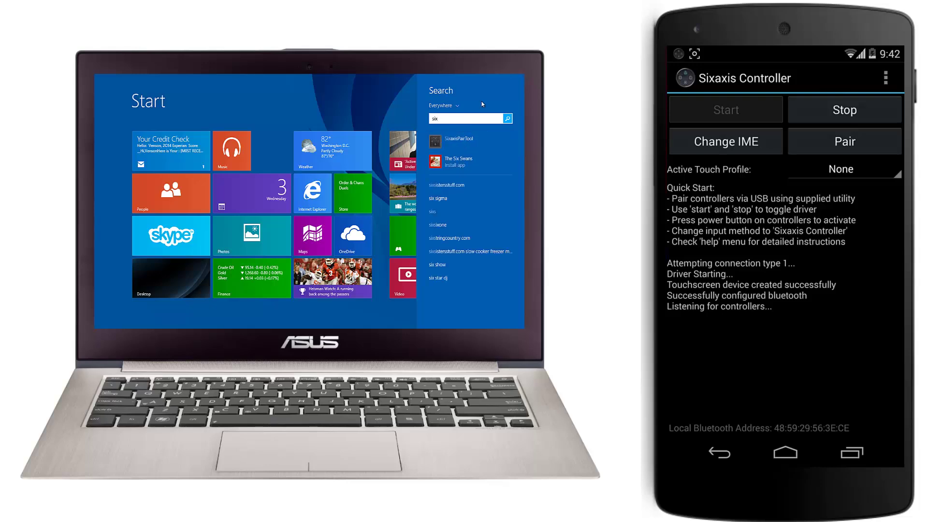
left_click(466, 138)
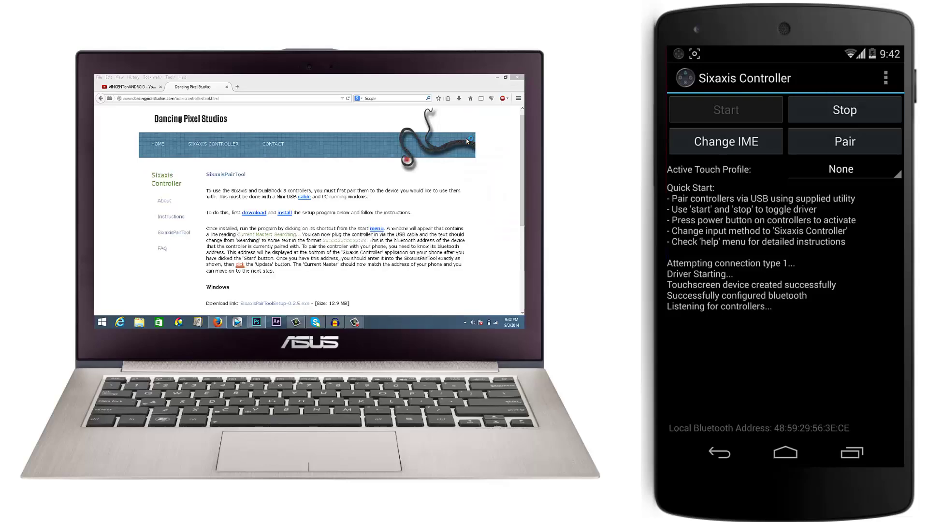
key("super")
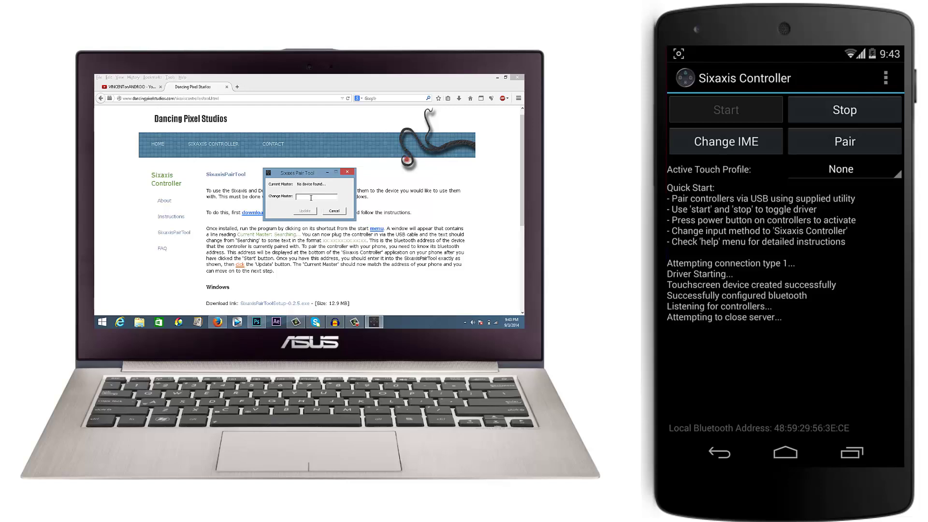
Step: Enter the new master address, restart the driver so Client 1 connects, and bring up Change IME
left_click(311, 197)
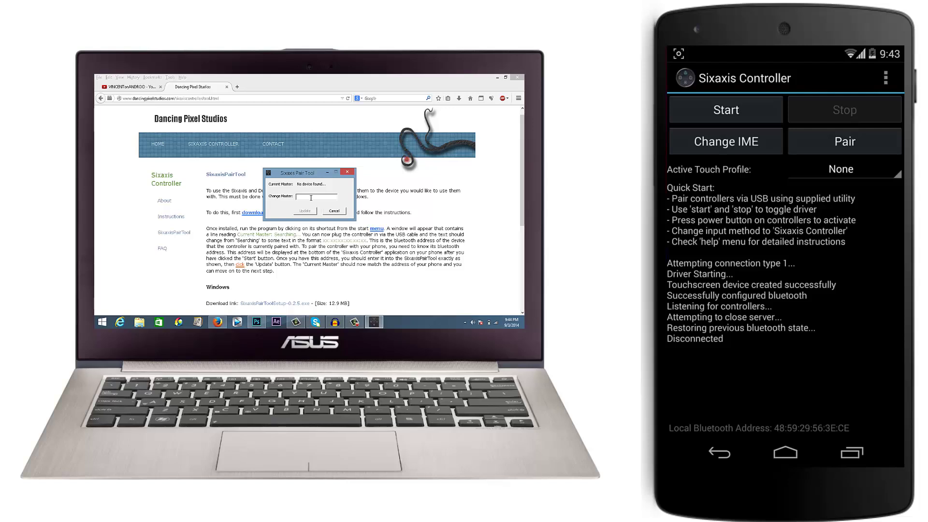
left_click(726, 110)
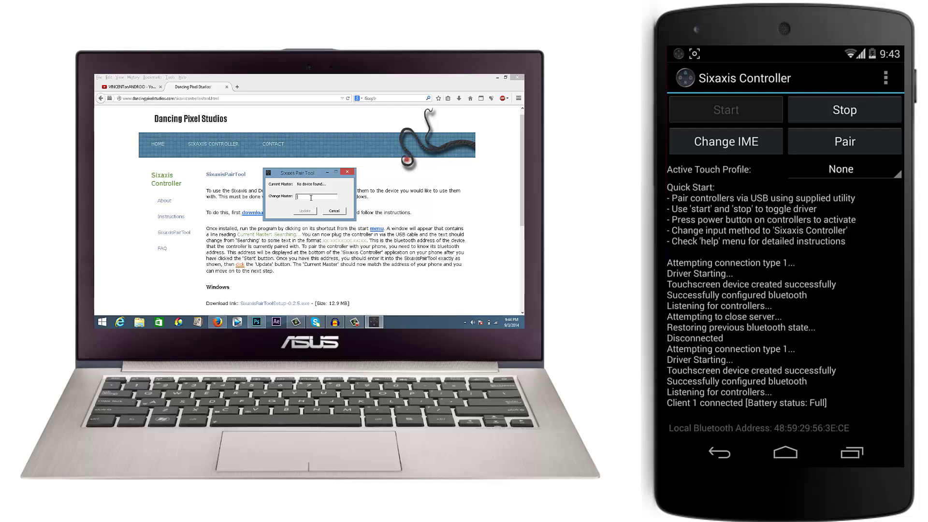
left_click(726, 142)
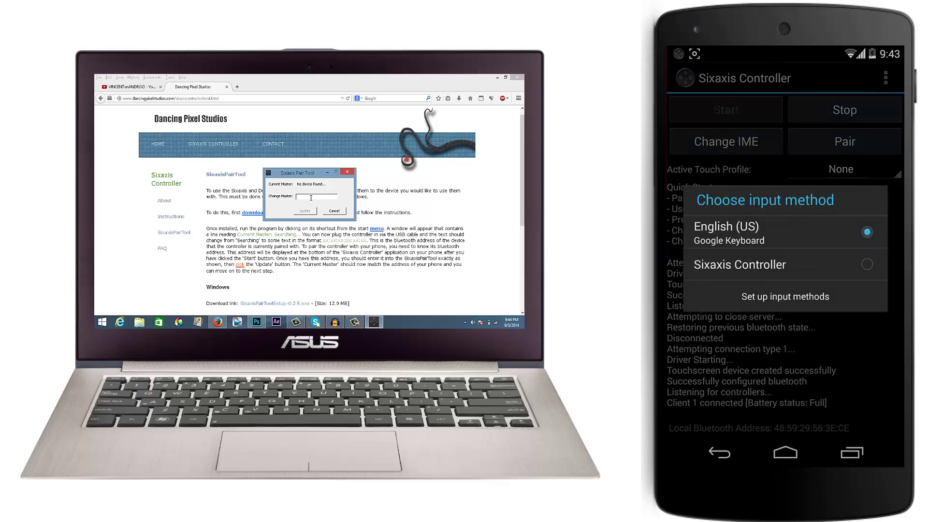
Step: Dismiss the input method chooser and step through the app's buttons with the controller D-pad
left_click(740, 264)
key("Down")
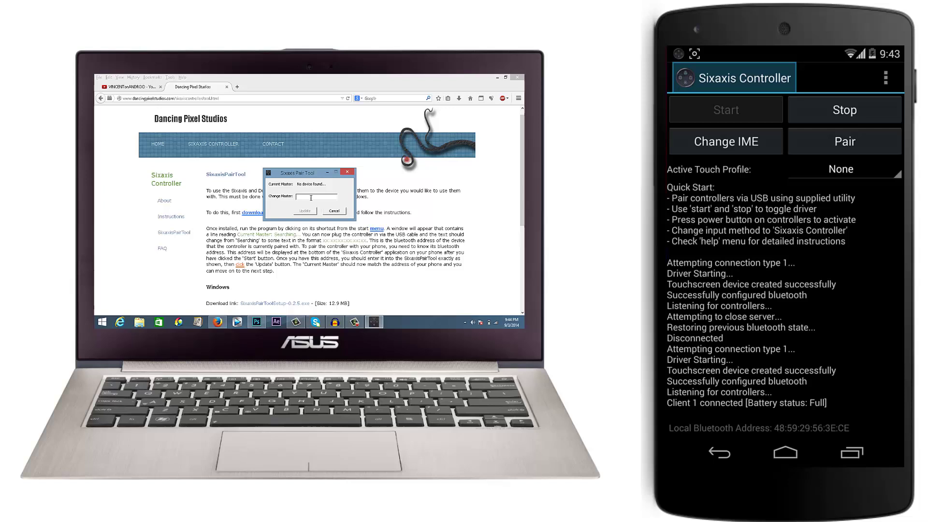
key("Down")
key("Down")
key("Down")
key("Down")
key("Down")
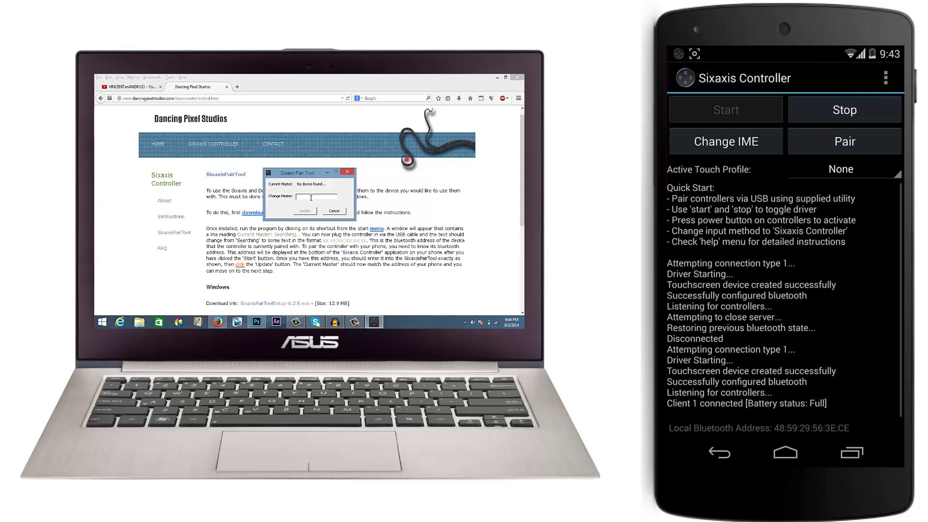
key("Up")
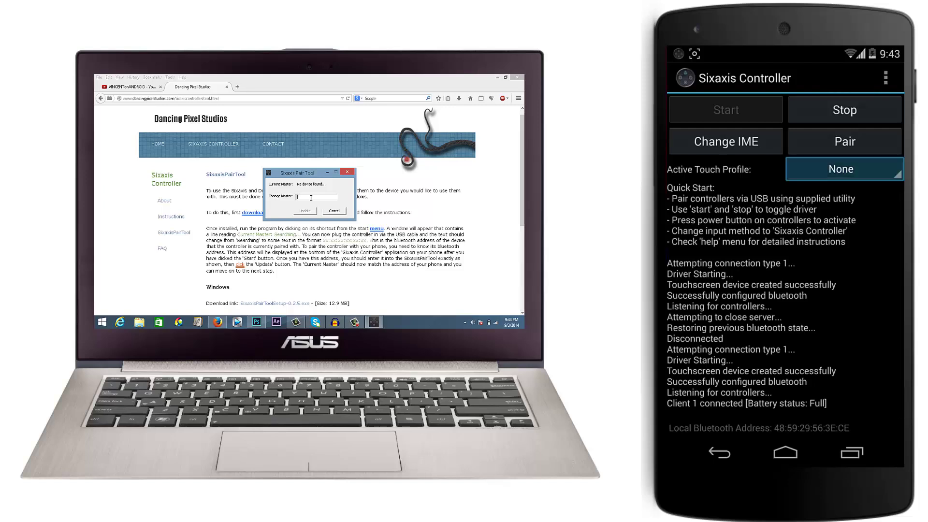
key("Up")
key("Up")
key("Left")
key("Down")
key("Right")
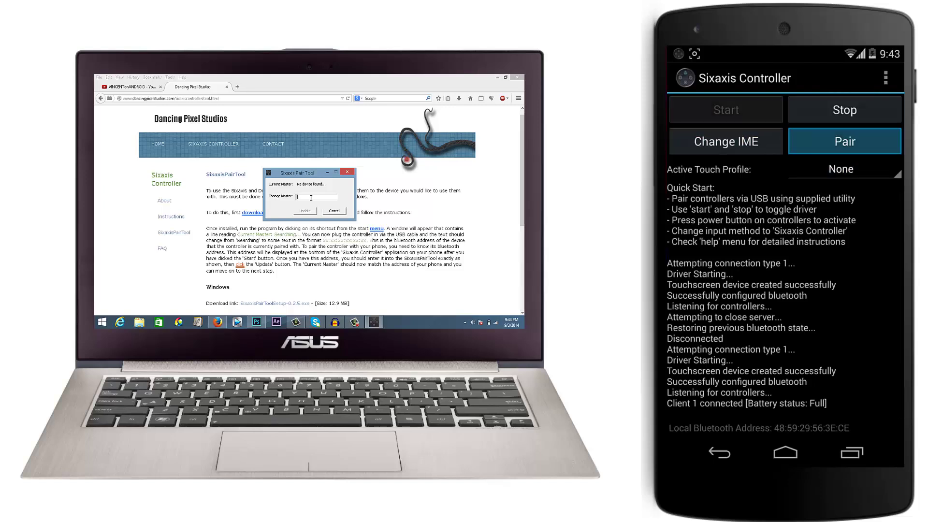
key("Up")
key("Up")
key("Down")
key("Right")
key("Up")
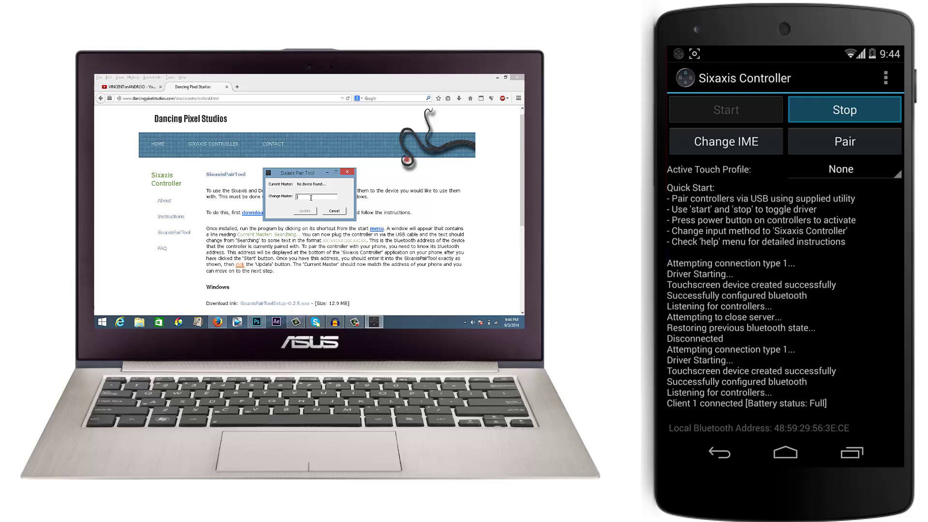
Step: Keep moving focus between Start, Change IME and the touch profile setting to confirm D-pad input works
key("Down")
key("Left")
key("Right")
key("Up")
key("Down")
key("Down")
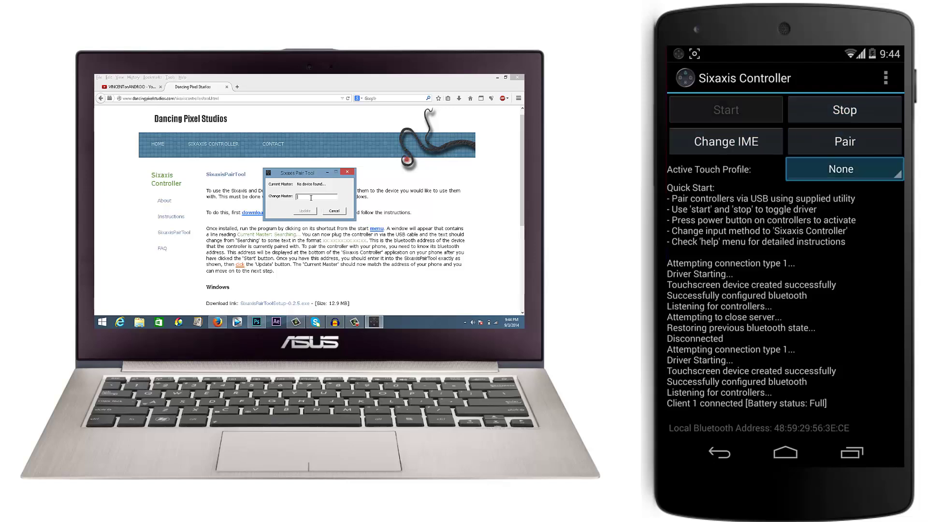
key("Left")
key("Right")
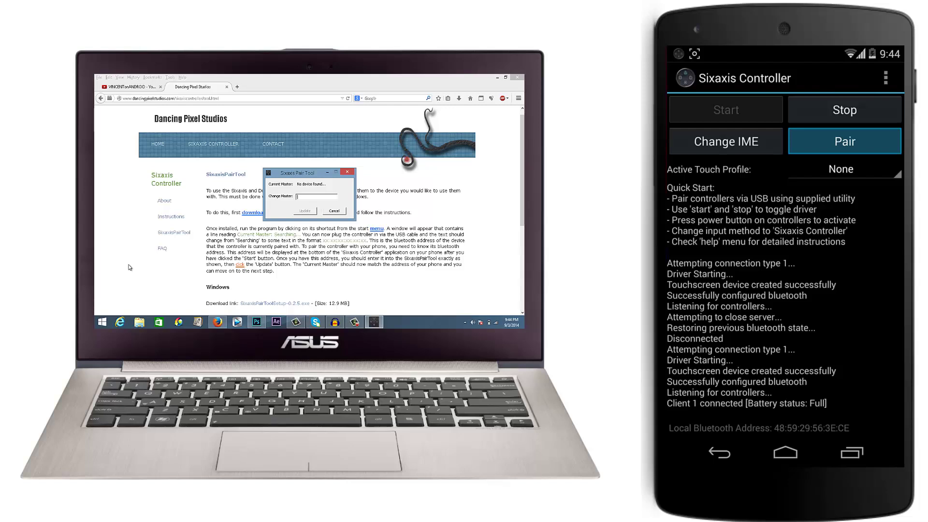
key("Up")
key("Down")
key("Up")
key("Up")
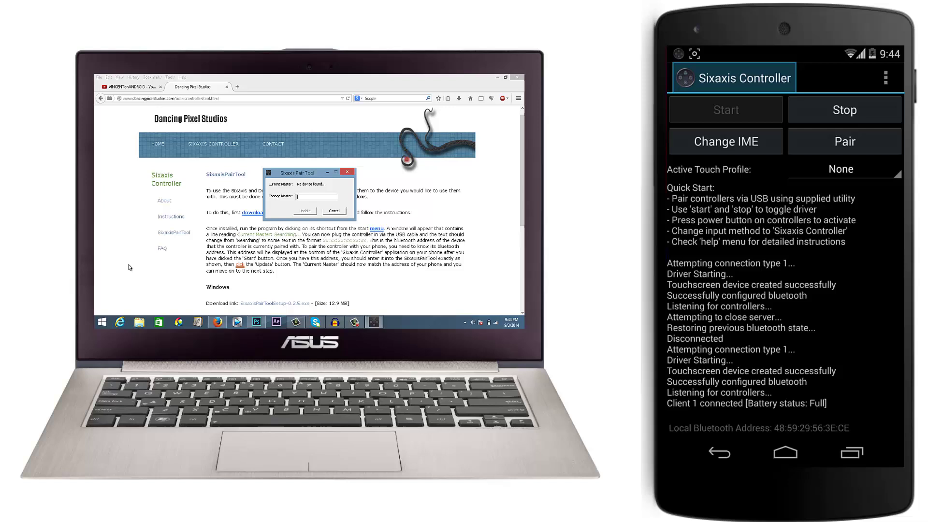
key("Down")
key("Down")
key("Down")
key("Down")
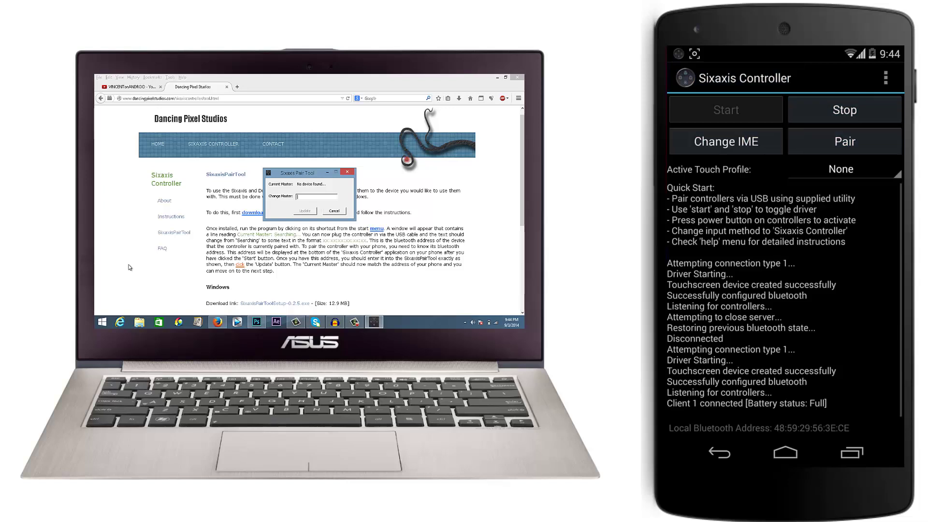
key("Up")
key("Up")
key("Up")
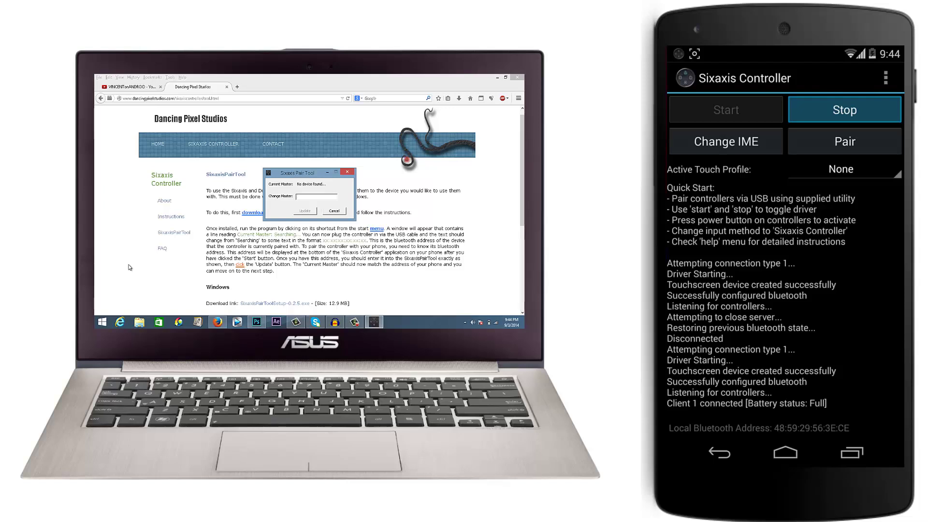
key("Down")
key("Left")
key("Up")
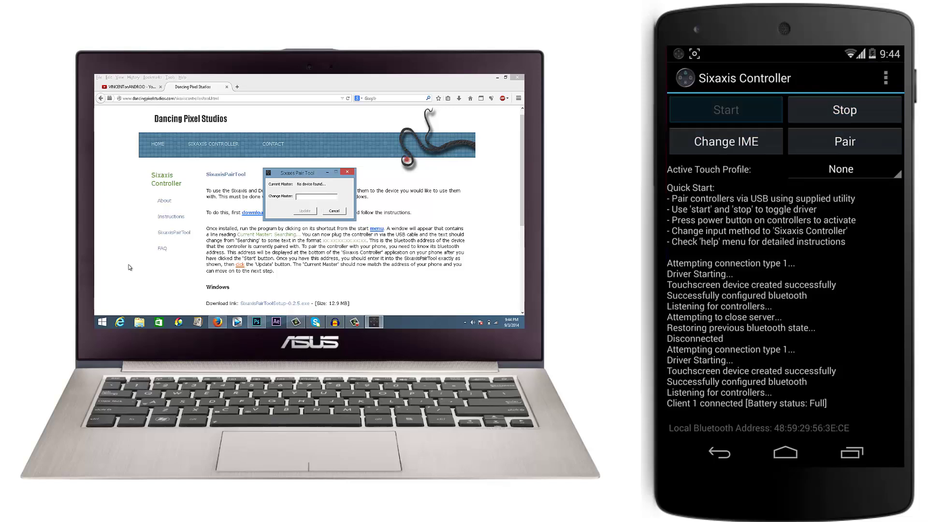
key("Right")
key("Down")
key("Down")
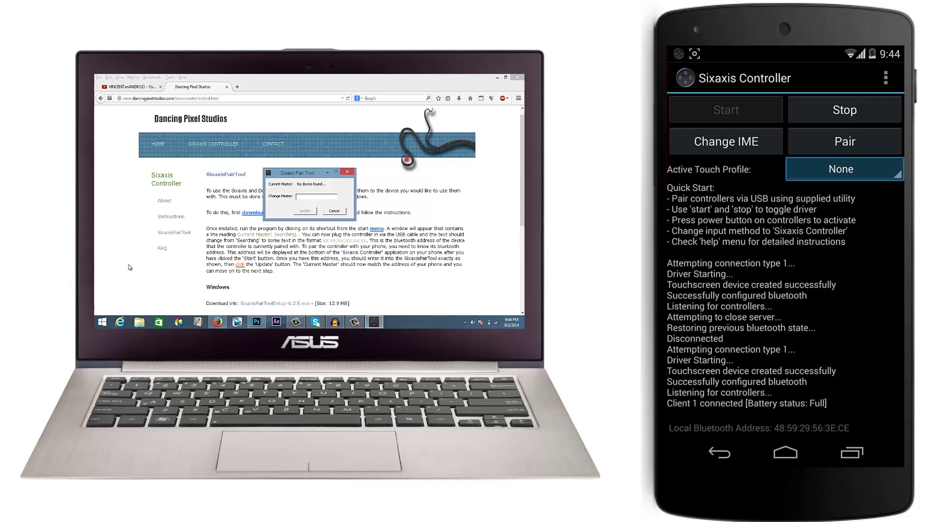